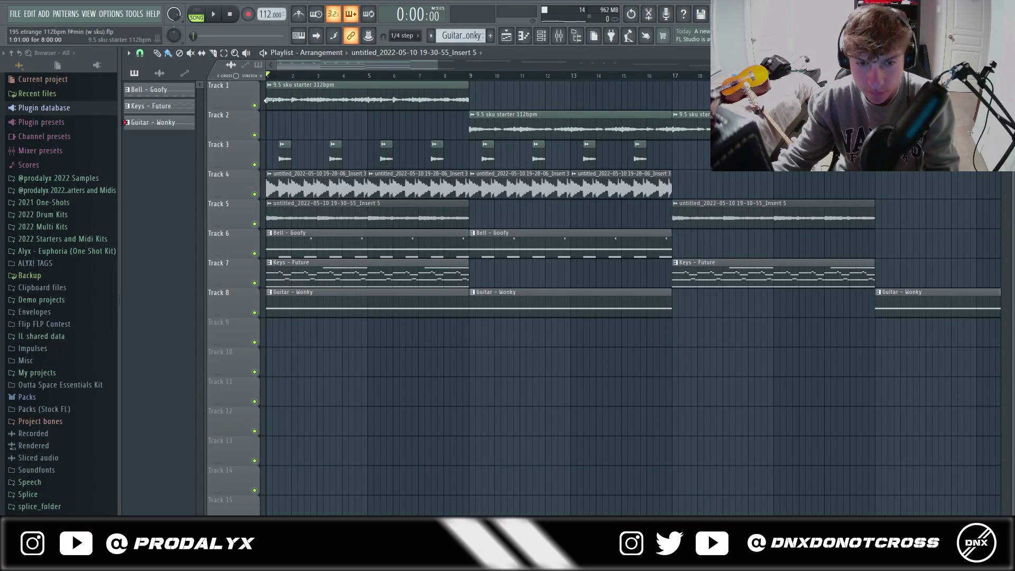
Solo Track 1, start playback, and unmute Track 3's chops alongside it.
right_click(255, 105)
key("space")
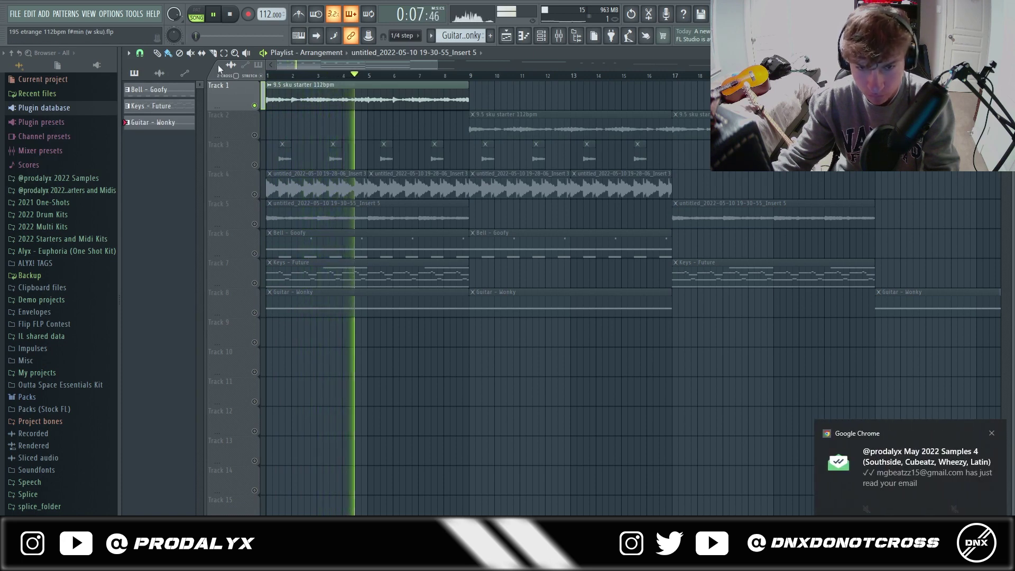
left_click(255, 164)
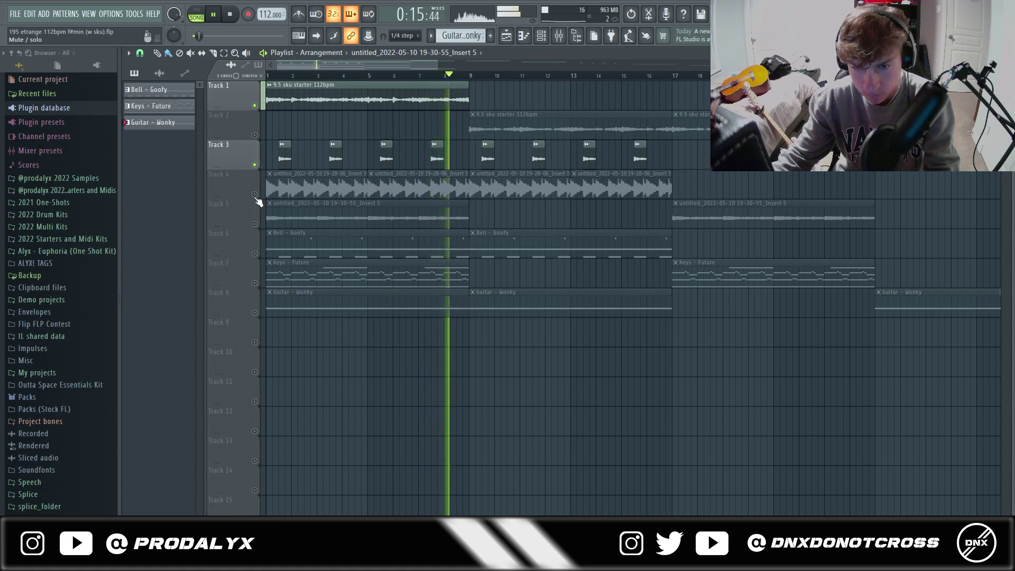
Stop playback and set the song position just after bar 1.
key("space")
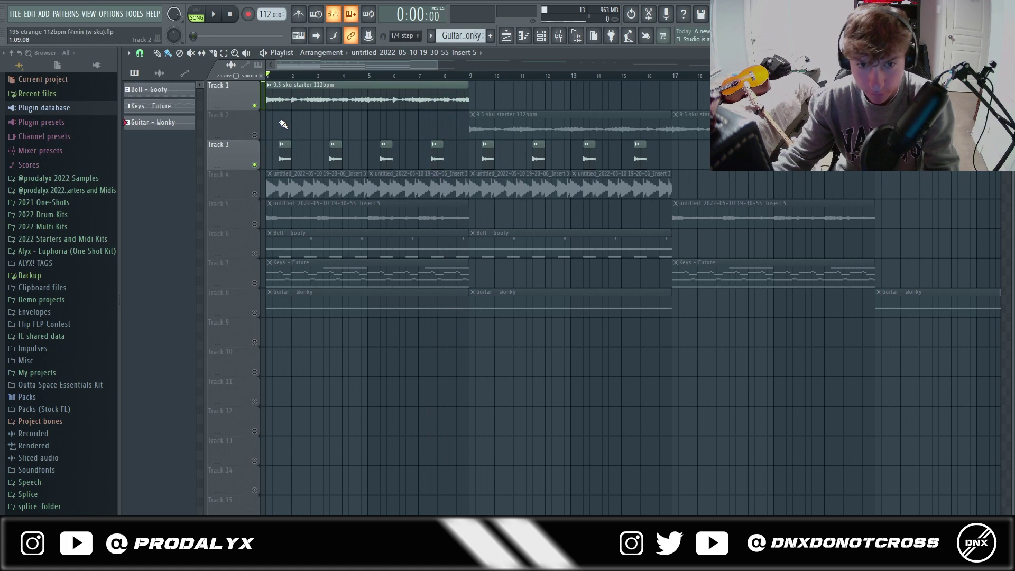
scroll(330, 110, "up", 3)
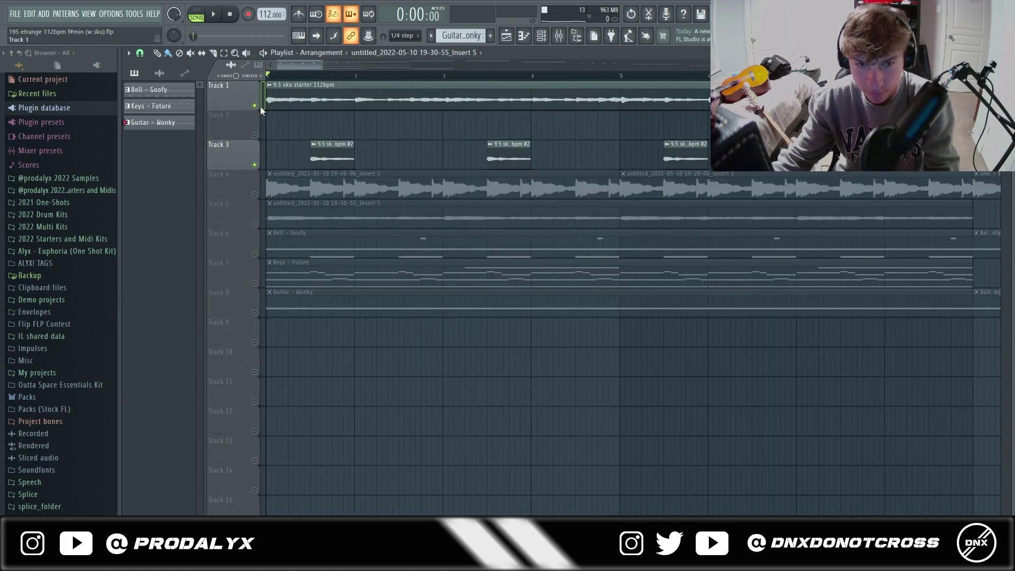
left_click_drag(348, 76, 311, 76)
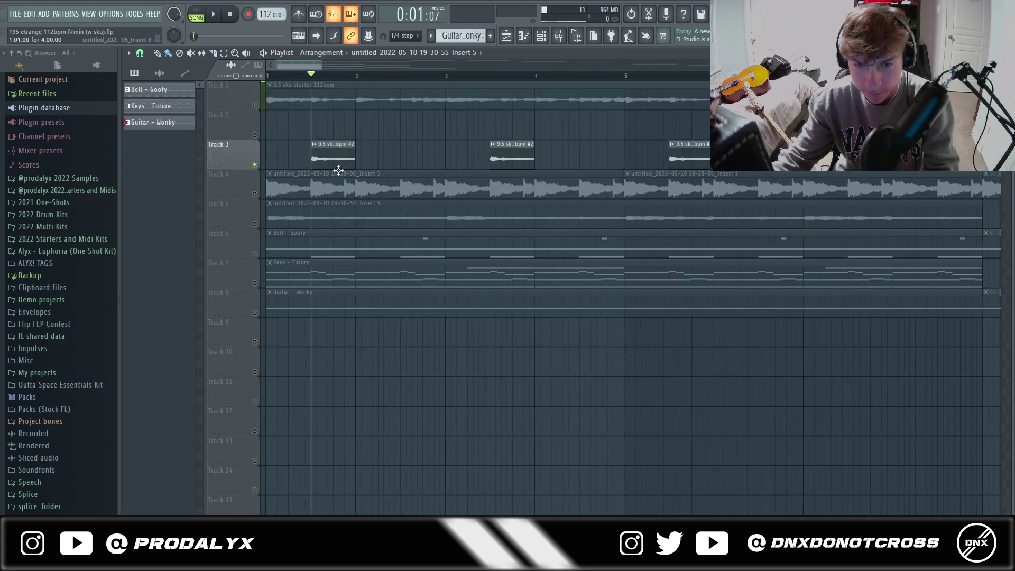
Switch Portal on Insert 2 to the LIMITLESS preset and audition it from bar 1.5.
left_click(561, 35)
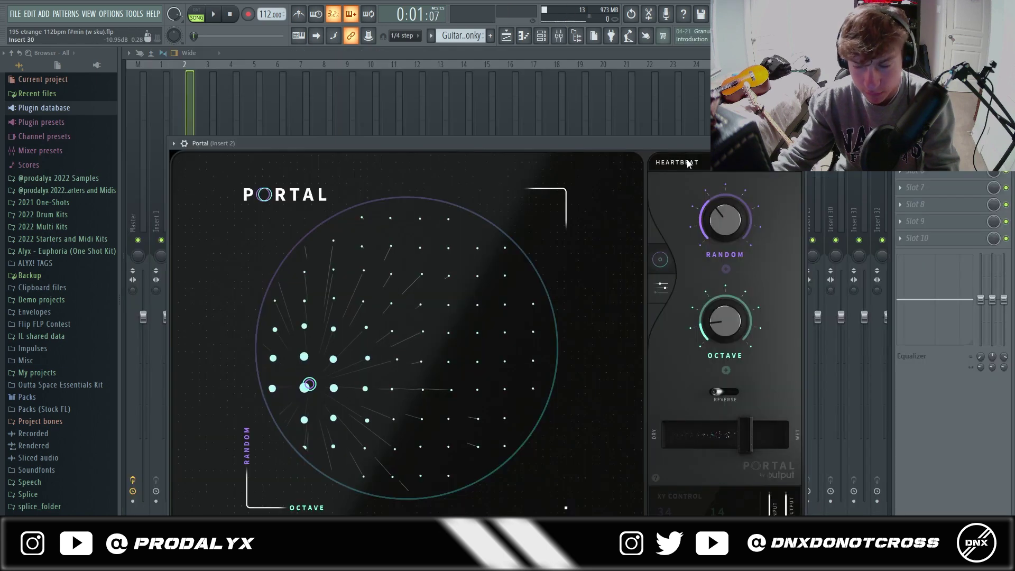
left_click(661, 135)
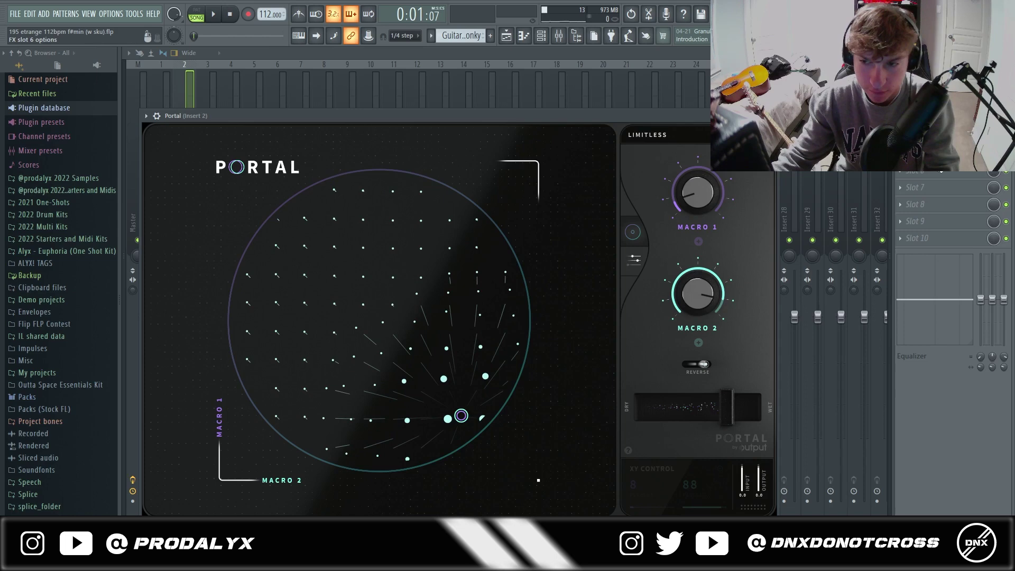
key("F5")
key("space")
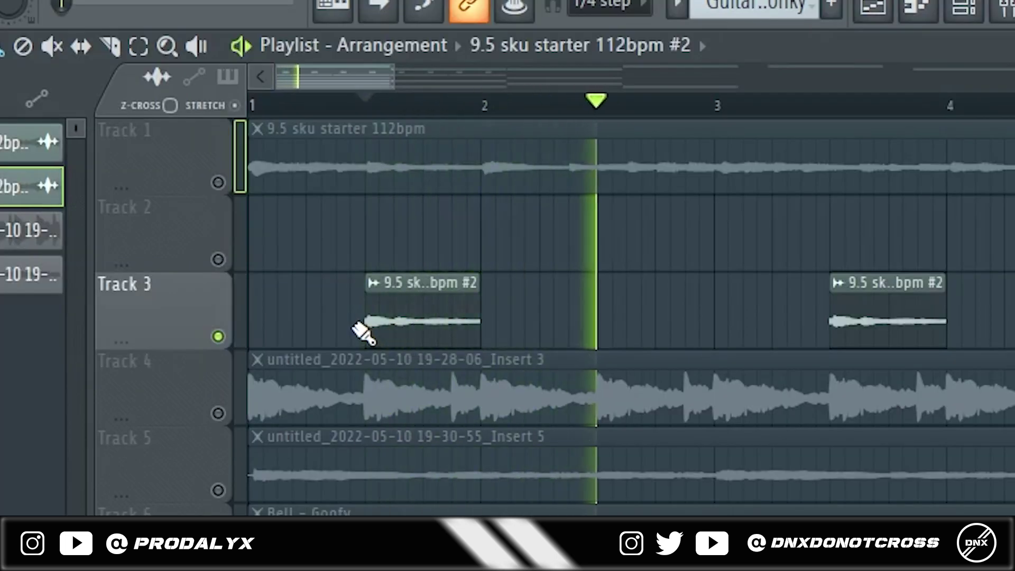
key("space")
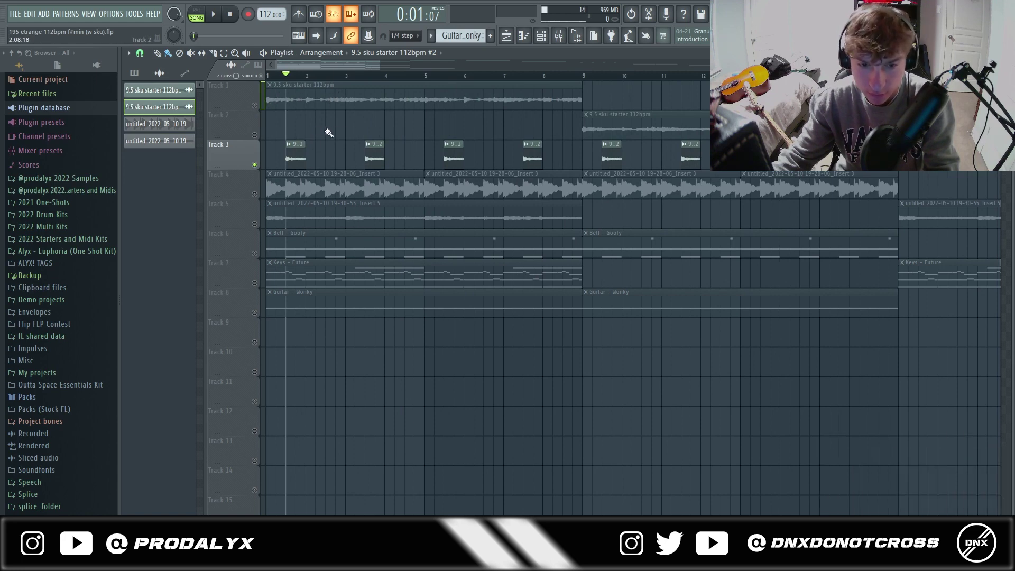
Open the Bell - Goofy sampler and play its melody in the piano roll.
left_click(289, 233)
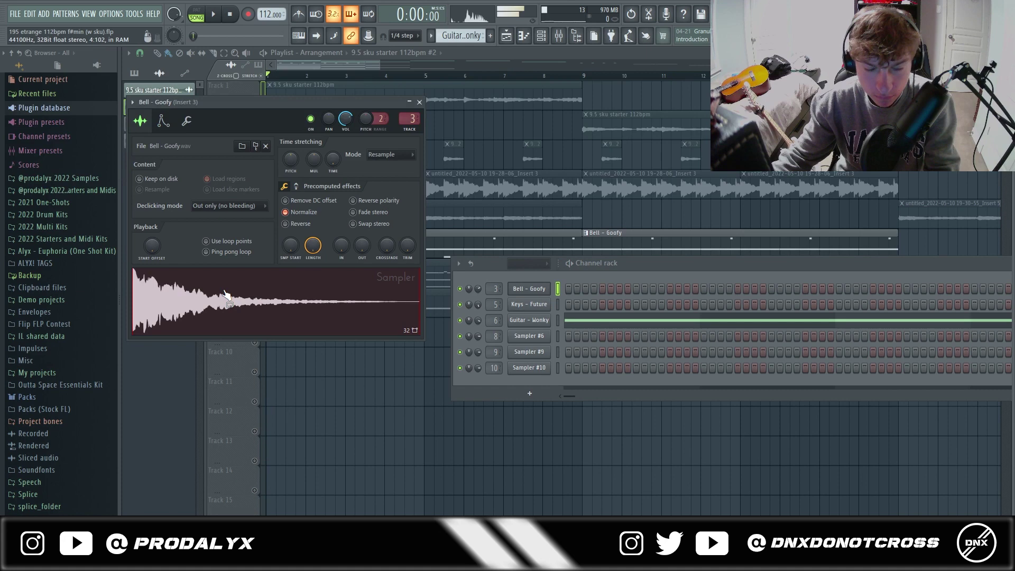
key("F7")
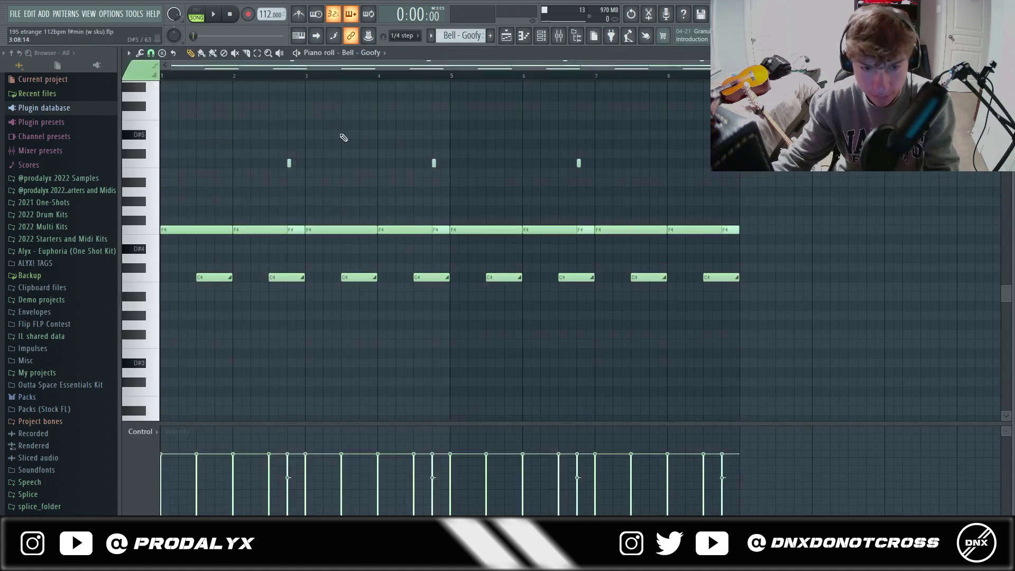
key("space")
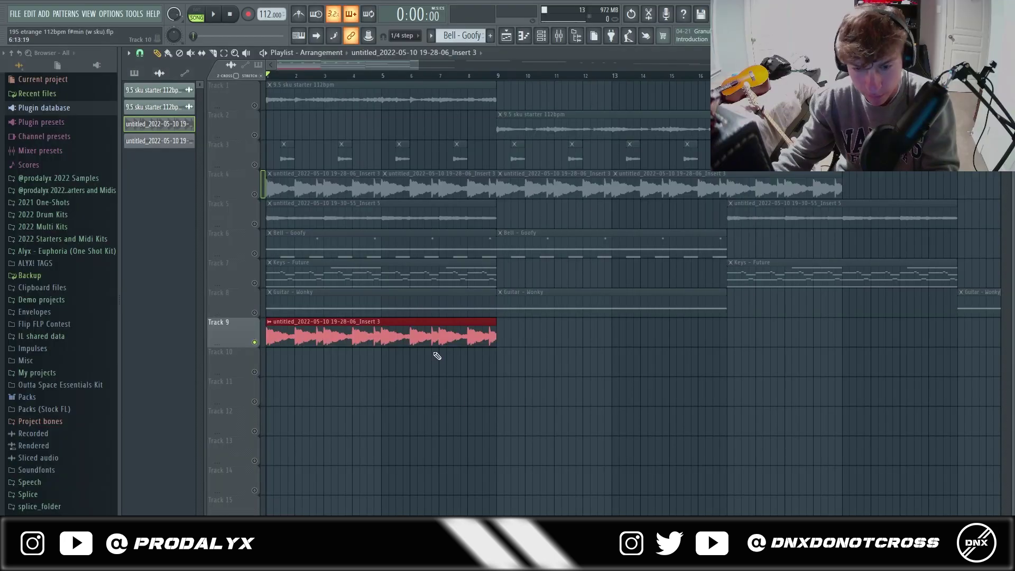
Trim the Insert 3 guitar clip to end at bar 9 and play it through Portal.
double_click(409, 342)
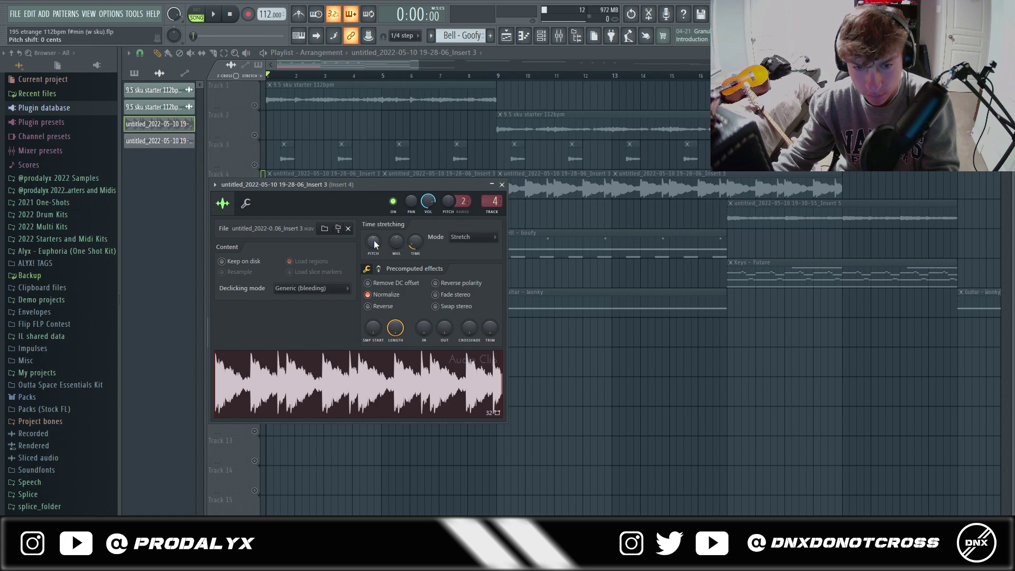
key("Escape")
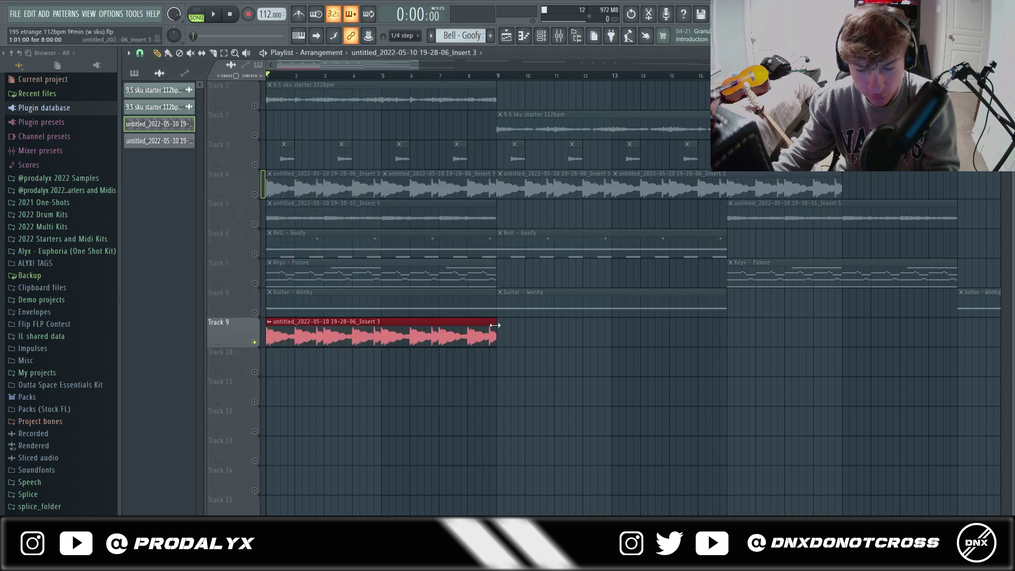
mouse_move(495, 325)
left_mouse_down()
mouse_move(382, 338)
mouse_move(378, 185)
left_mouse_up()
key("space")
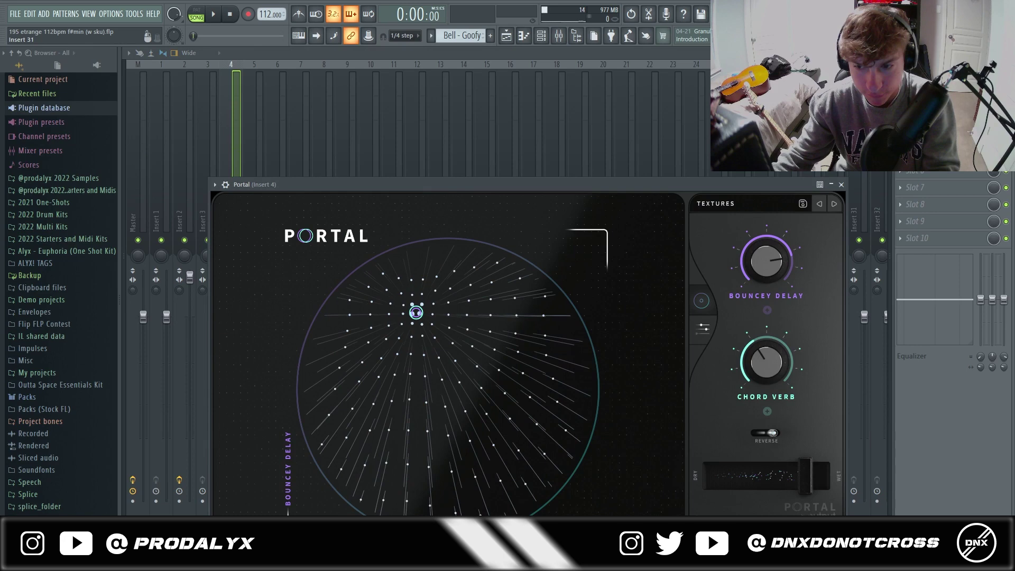
key("F5")
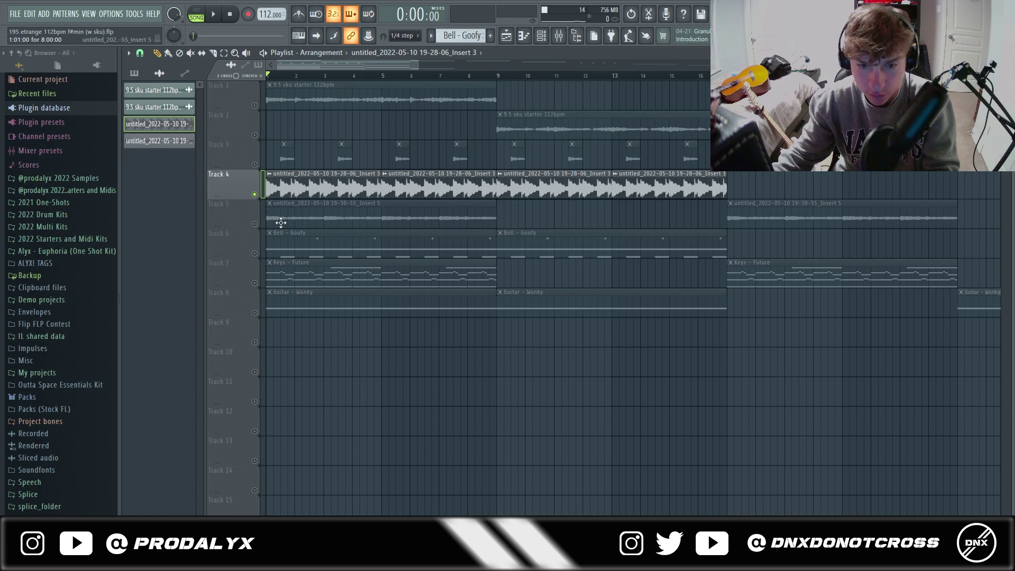
Play the Keys - Future melody, check Reels on Insert 5, then return to the playlist.
double_click(268, 283)
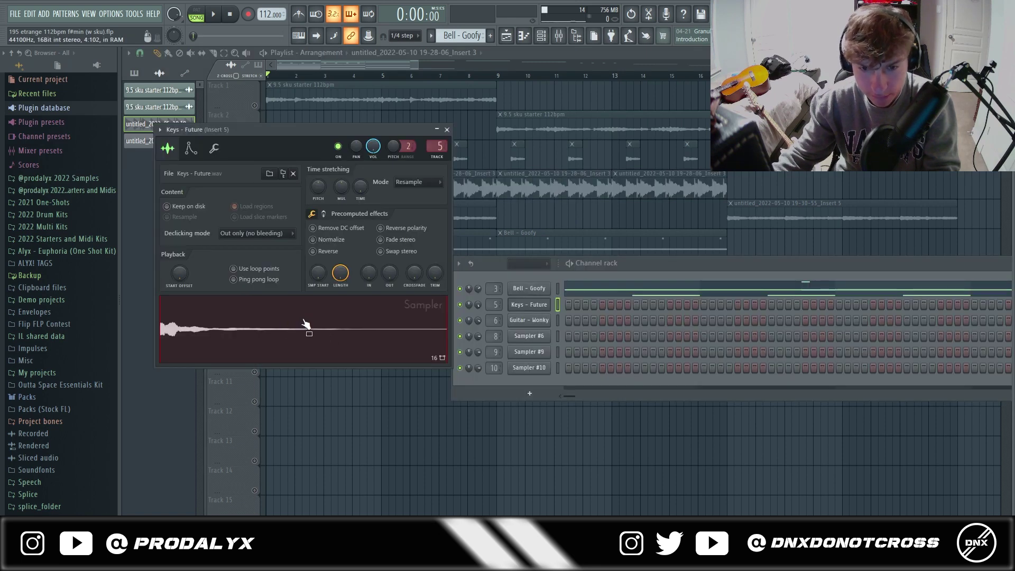
key("F7")
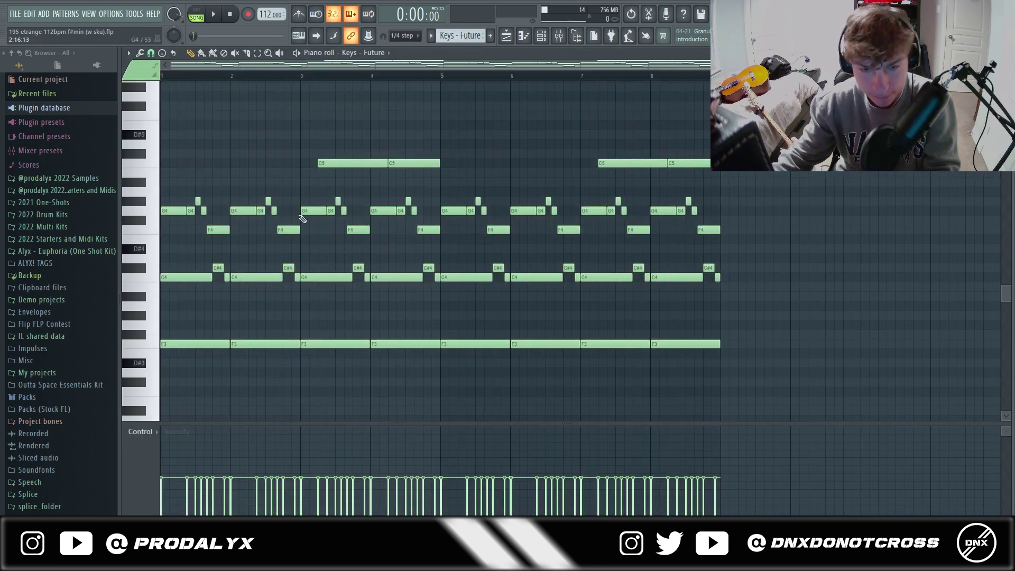
key("space")
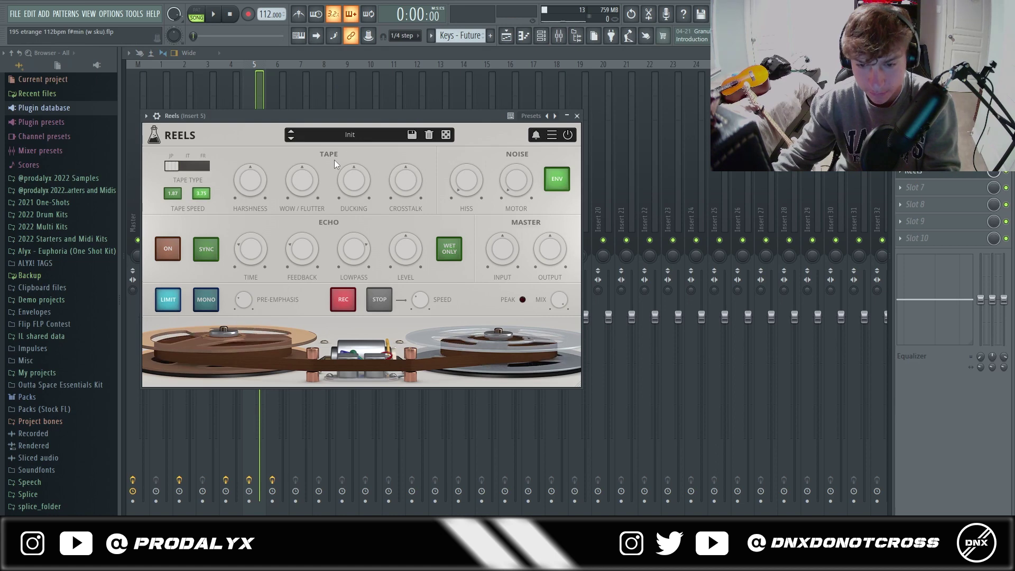
key("space")
key("Escape")
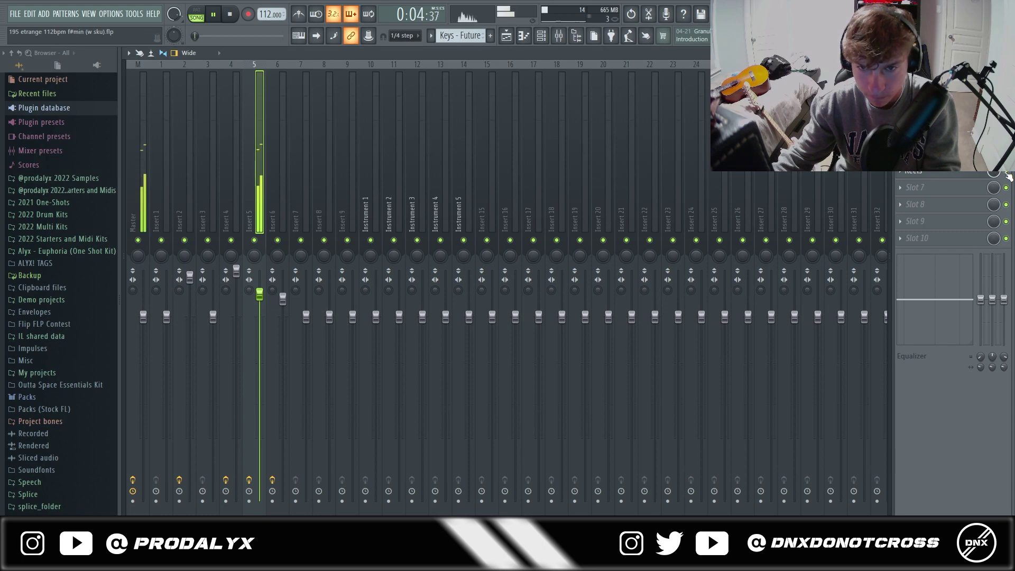
key("space")
key("F5")
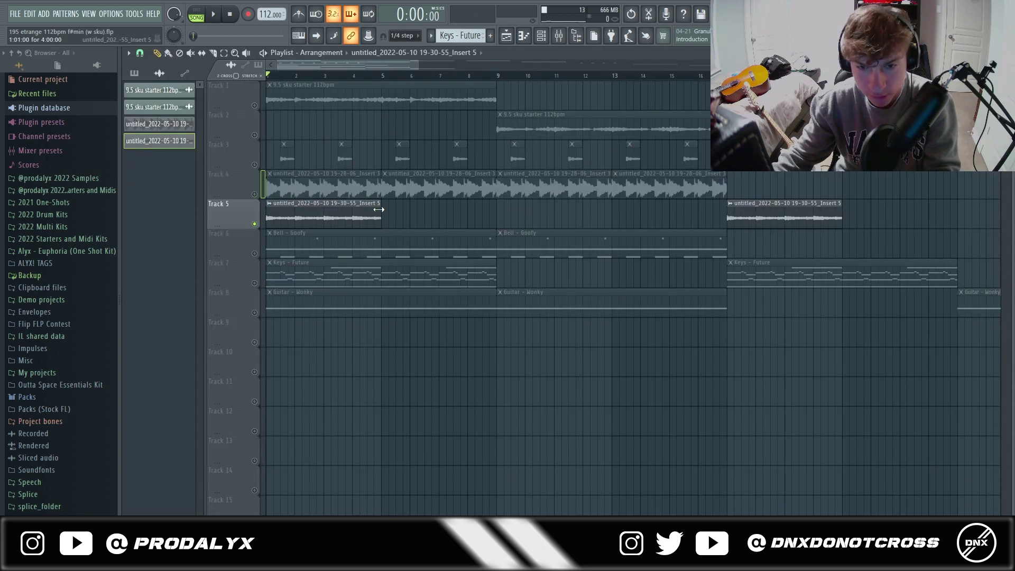
Extend the second Insert 5 clip to bar 16, play it, and inspect Insert 5's EQ and Reels.
left_click_drag(491, 208, 489, 209)
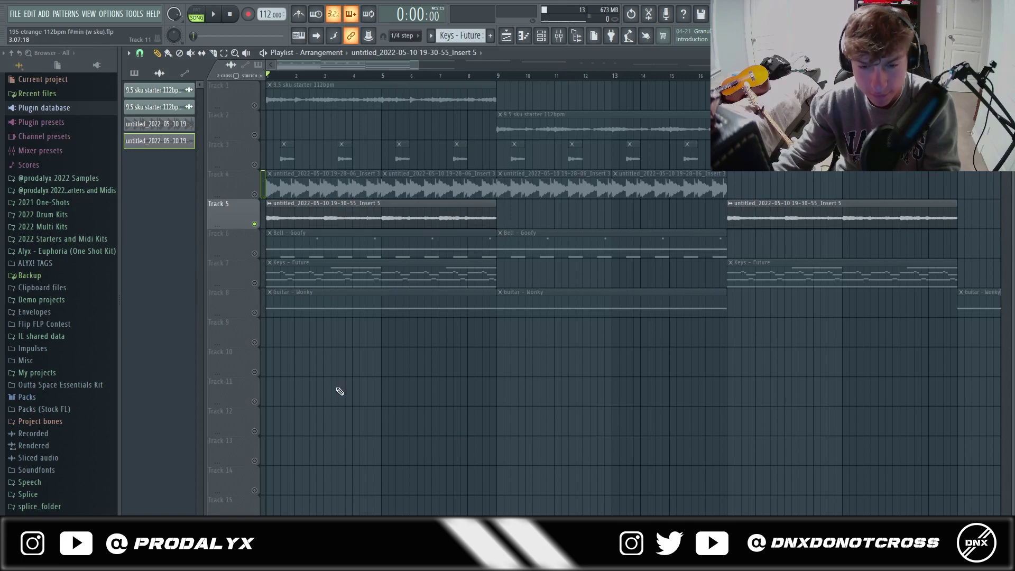
key("space")
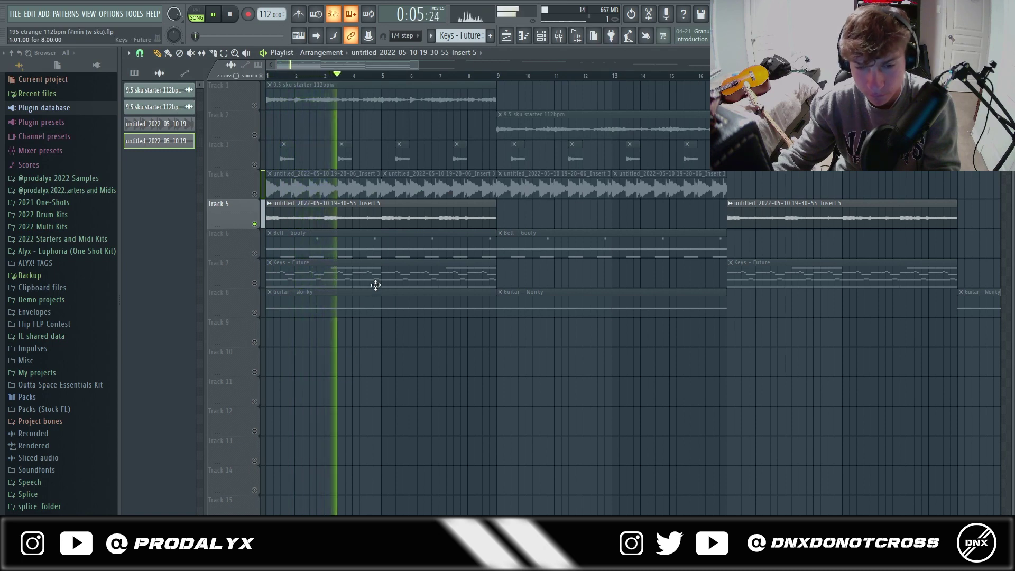
key("space")
key("F9")
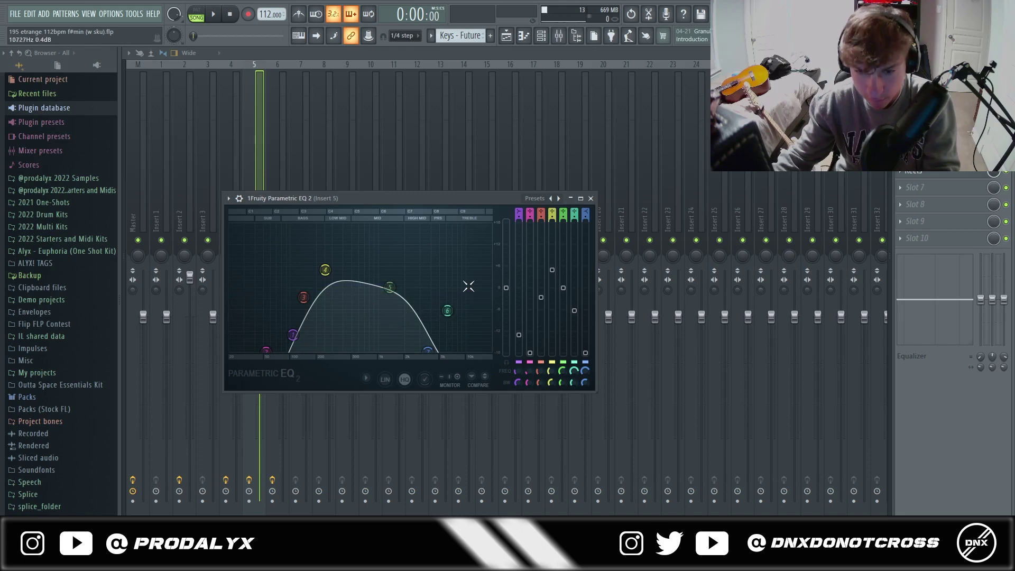
left_click(920, 170)
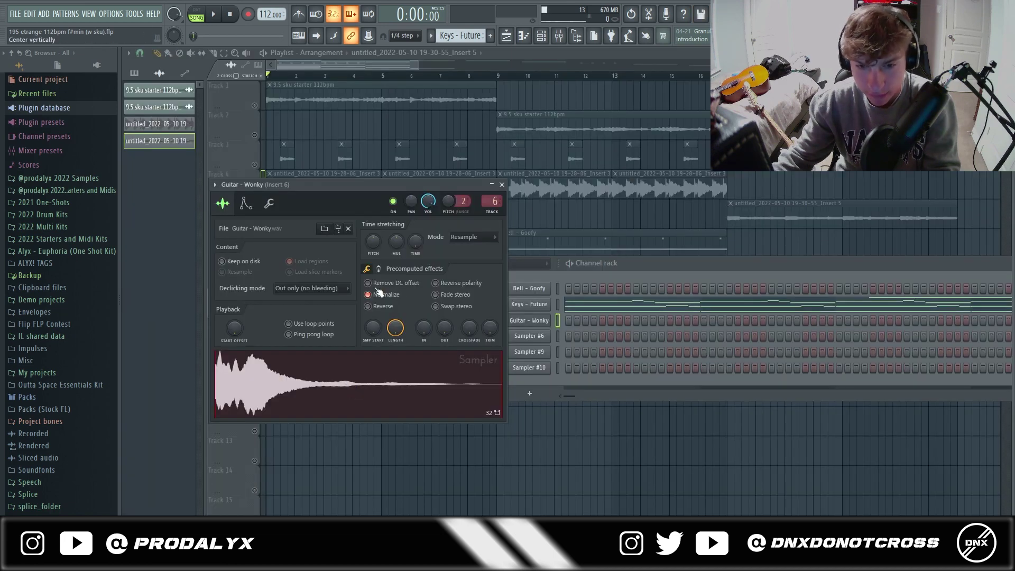
Preview the Guitar - Wonky notes in the piano roll, then stop and return to the playlist.
key("F7")
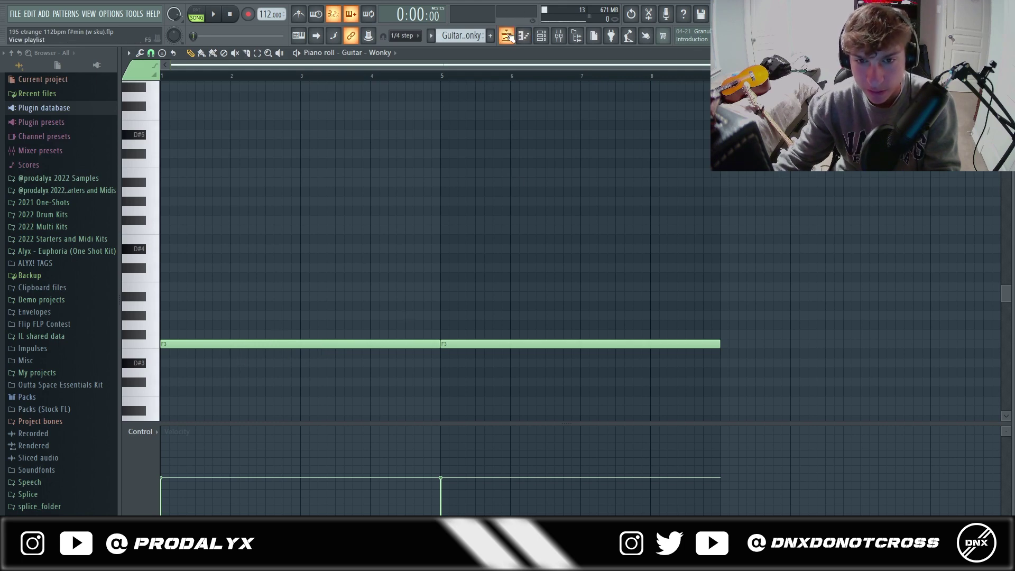
key("space")
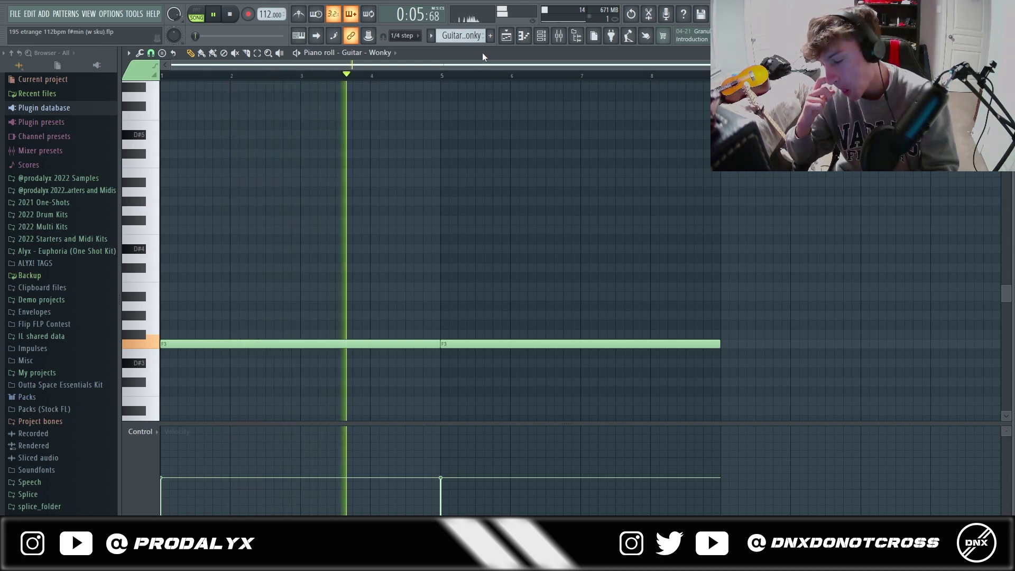
key("space")
key("F5")
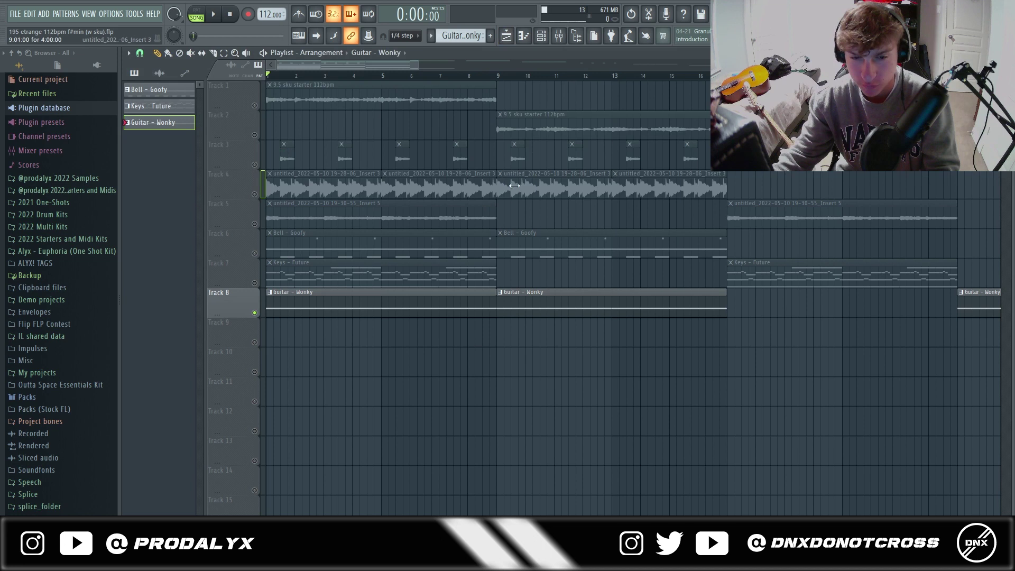
Zoom the playlist out to about 45 bars and play the first loop.
scroll(268, 183, "down", 5)
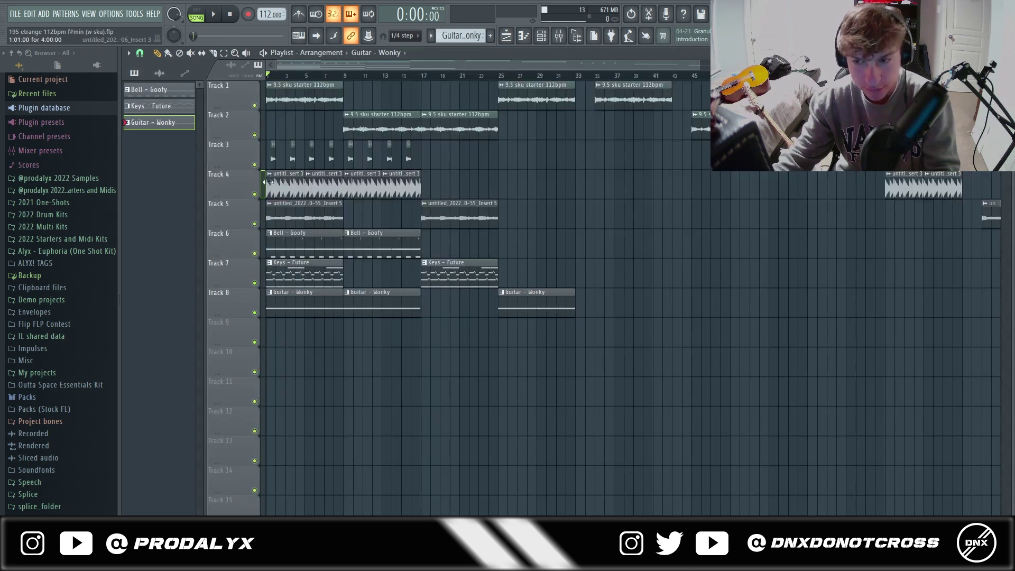
key("space")
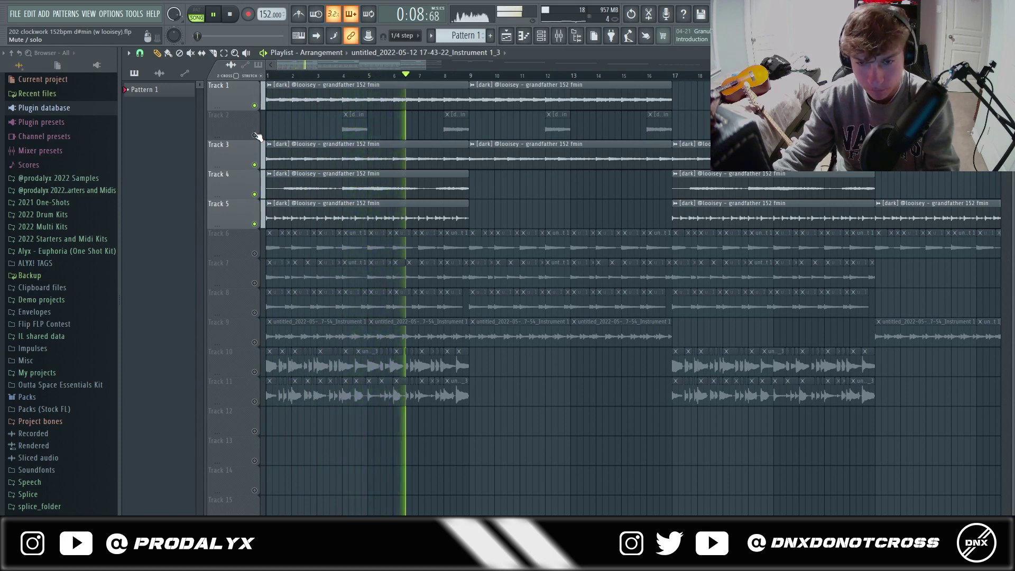
Unmute Track 2 in the 202 clockwork project's playlist.
left_click(256, 135)
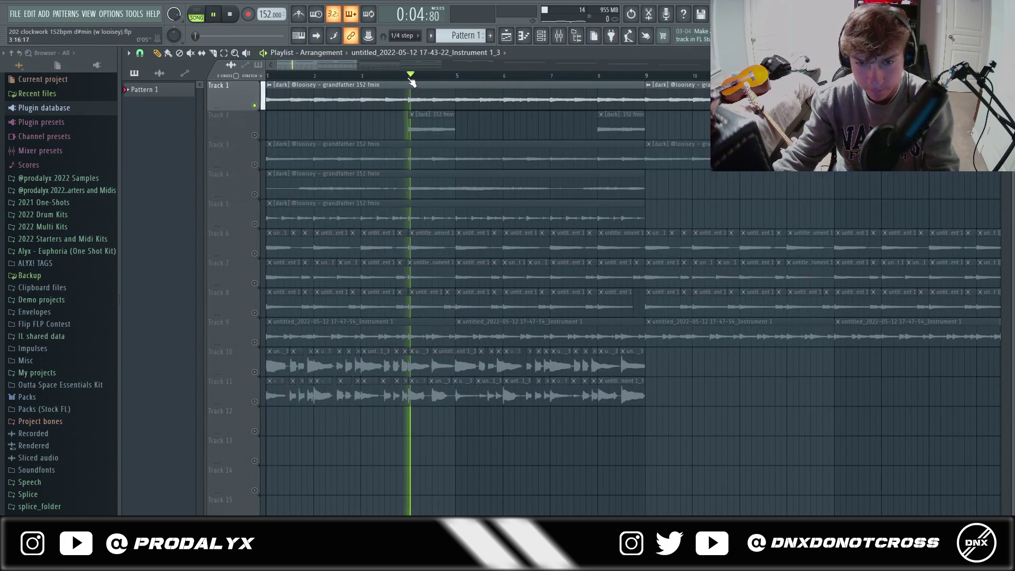
Solo and preview Track 2's chop, then solo Tracks 6 through 11 together.
key("space")
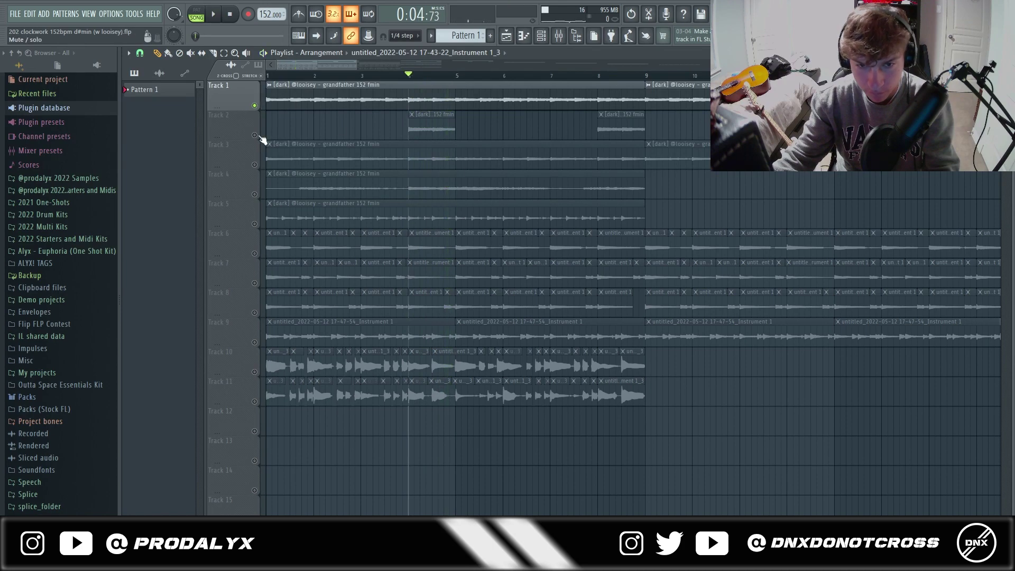
right_click(255, 135)
key("space")
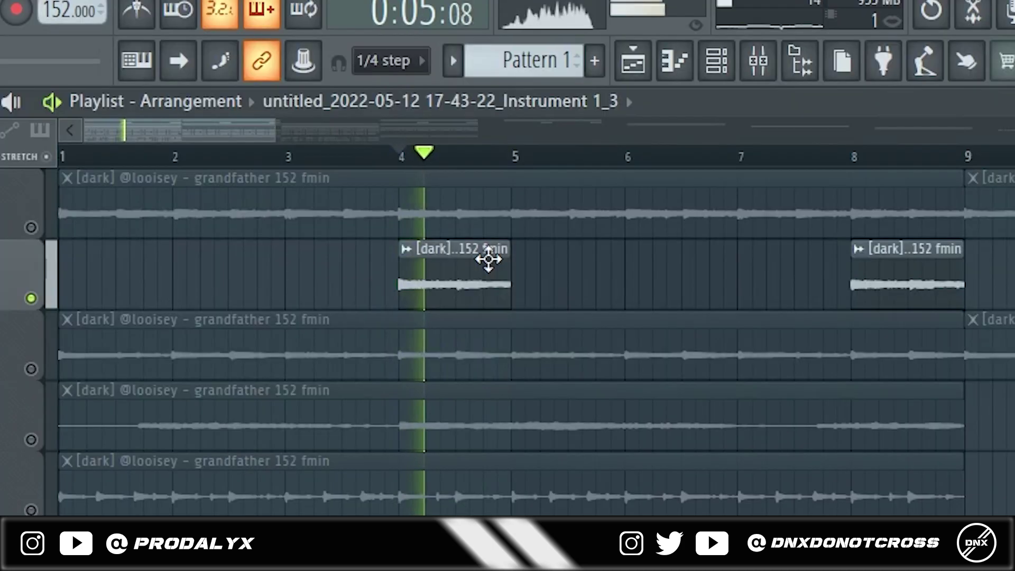
key("space")
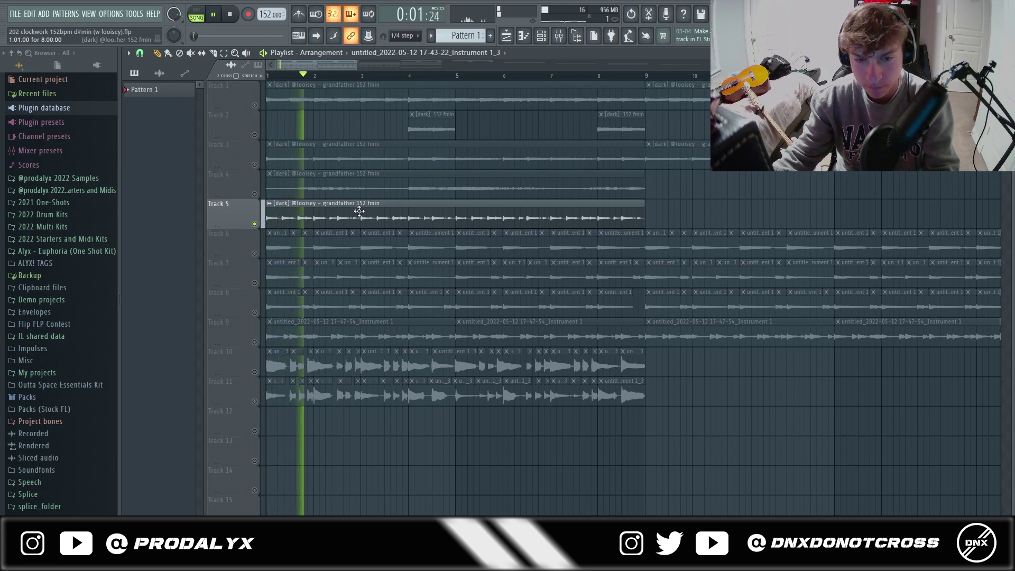
key("space")
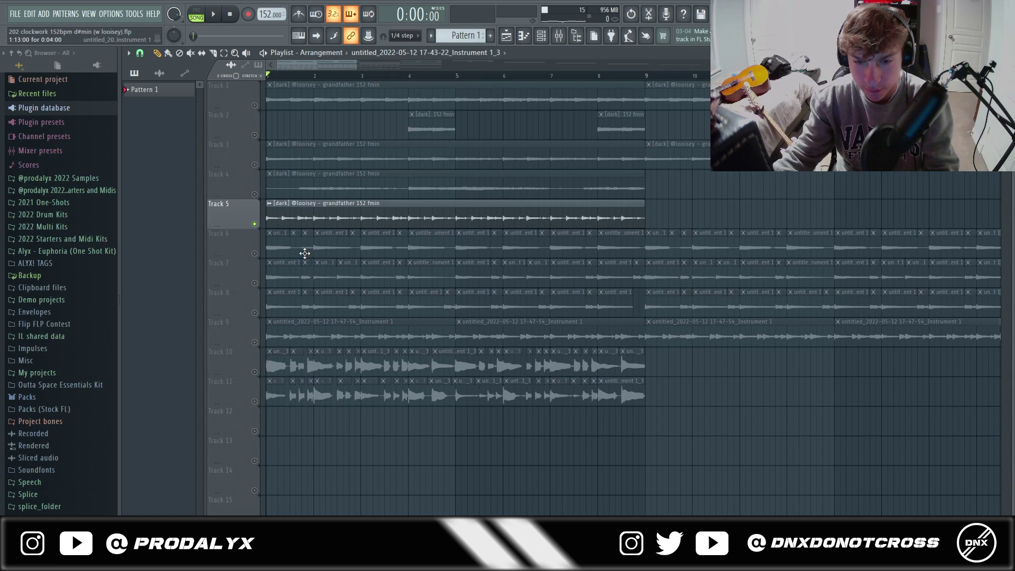
left_click_drag(254, 253, 255, 401)
Play the soloed layers, then inspect Instrument 1's Vulf Compressor and S1 Stereo Imager.
key("space")
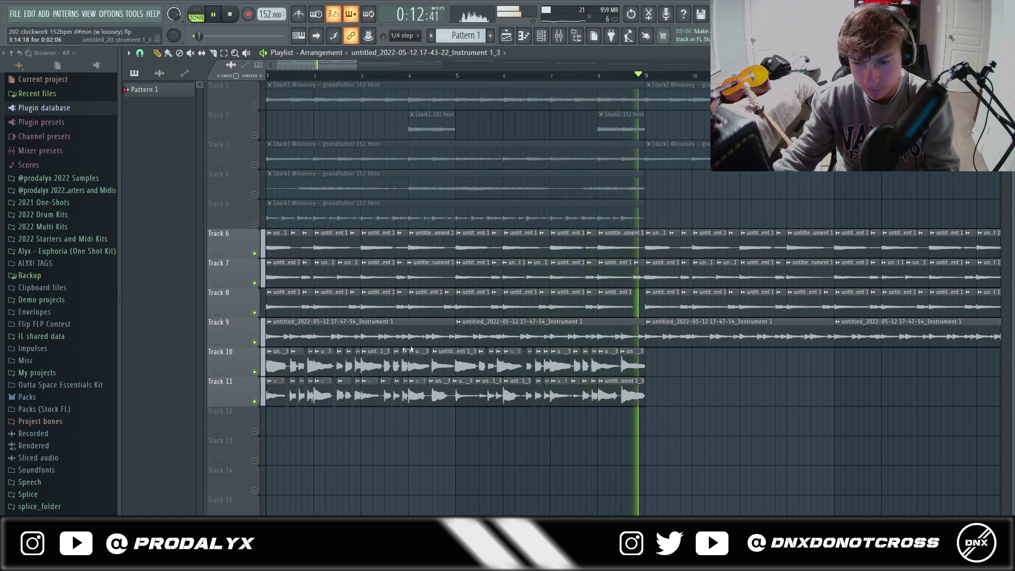
key("space")
key("F9")
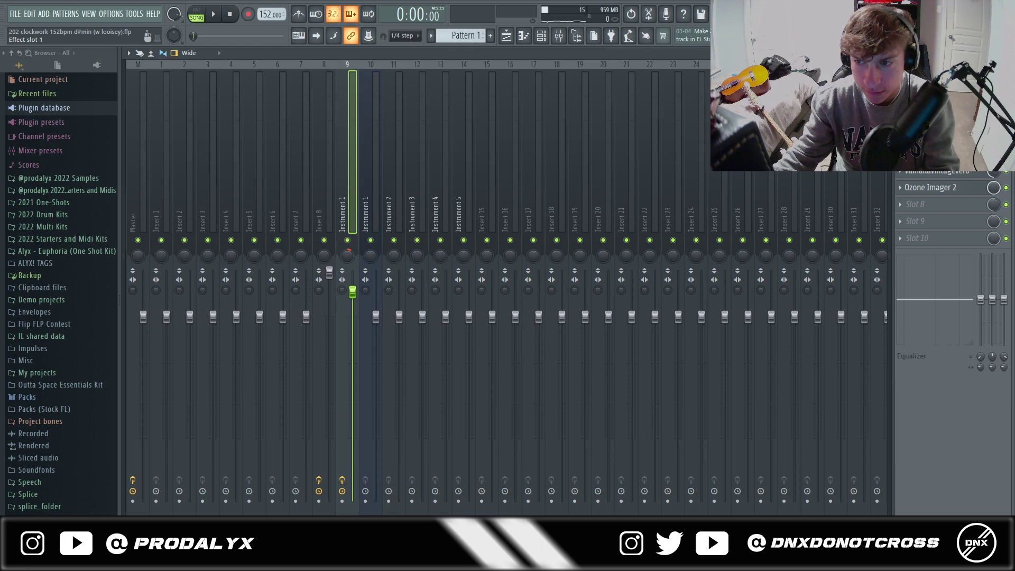
left_click(931, 86)
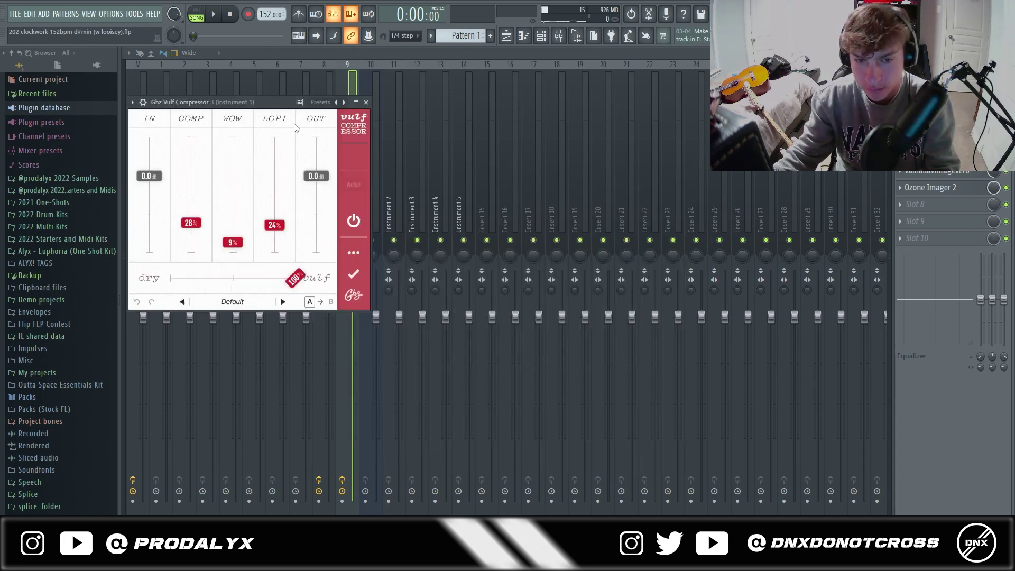
left_click(931, 136)
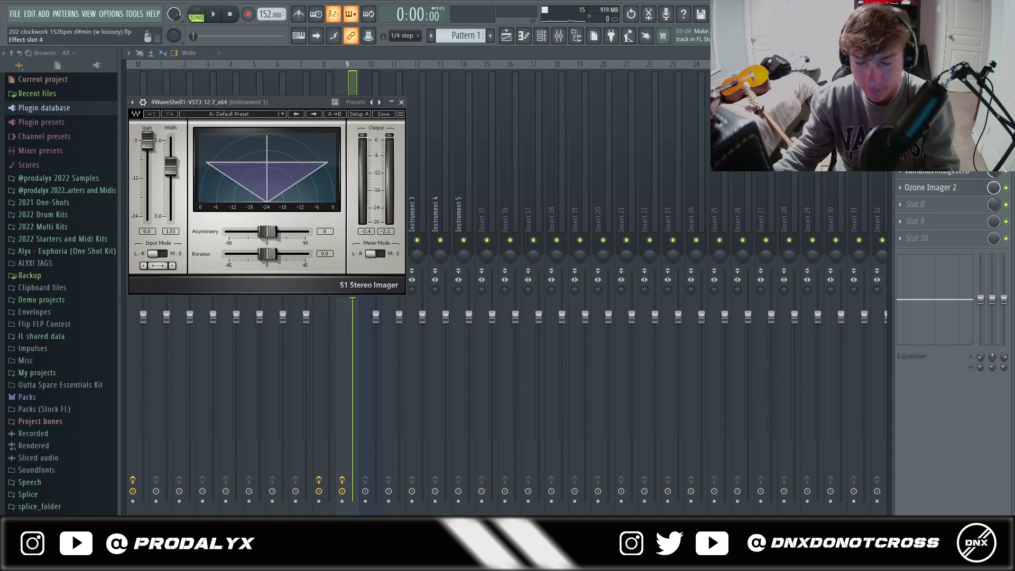
In the playlist, play Track 6 soloed while adding Tracks 7 and 8 to the solo.
key("F5")
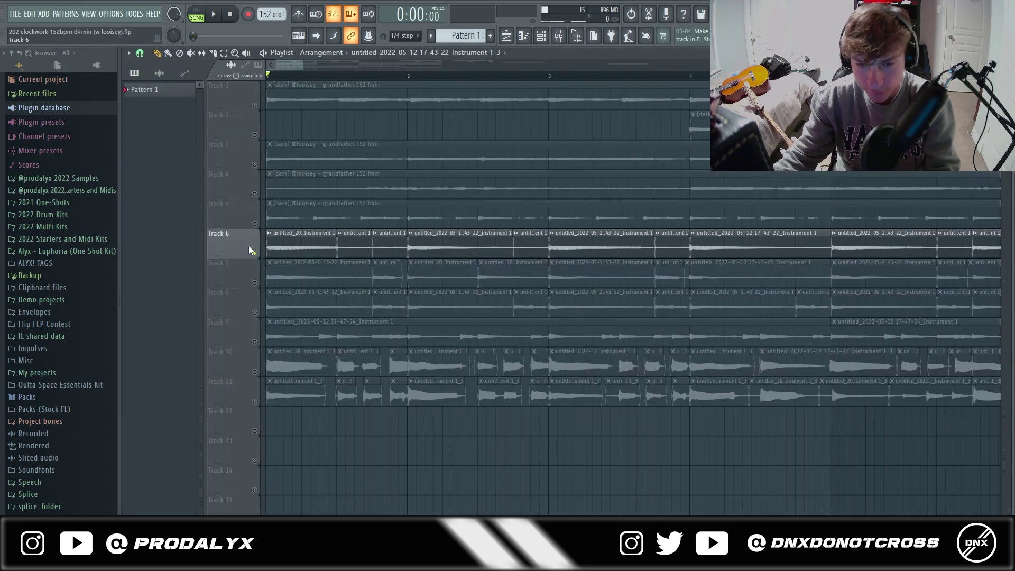
key("space")
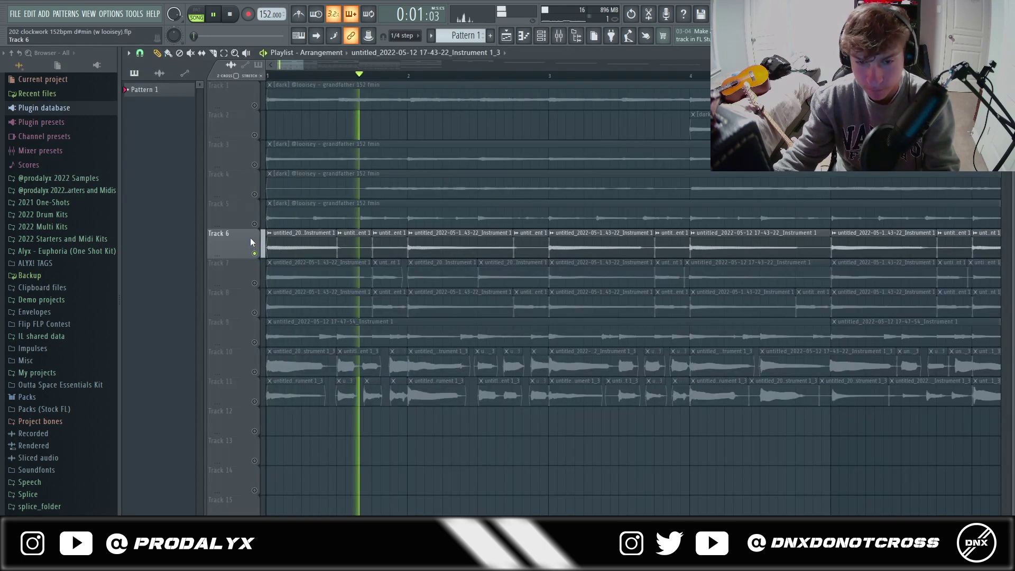
left_click(254, 282)
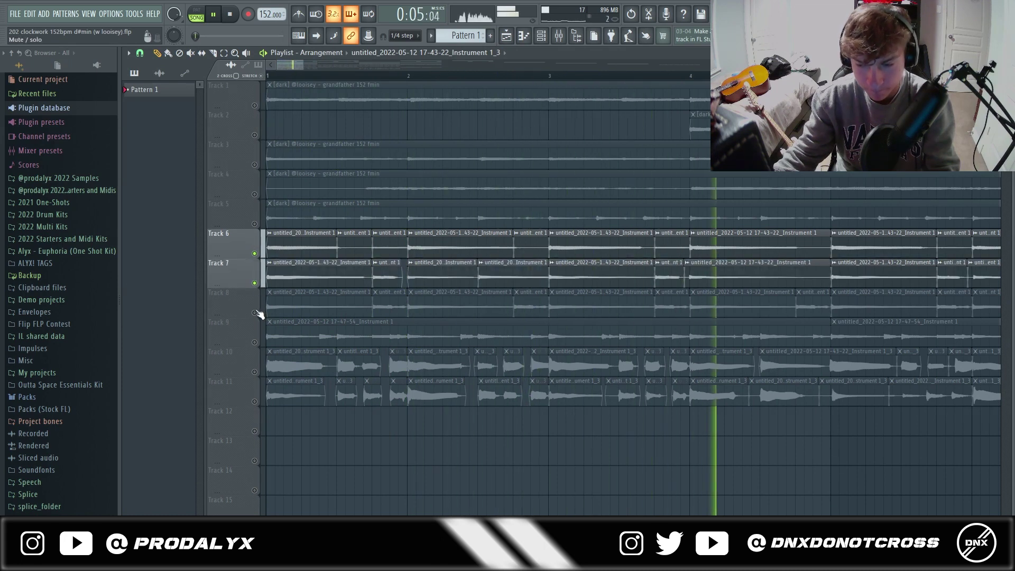
scroll(479, 309, "down", 4)
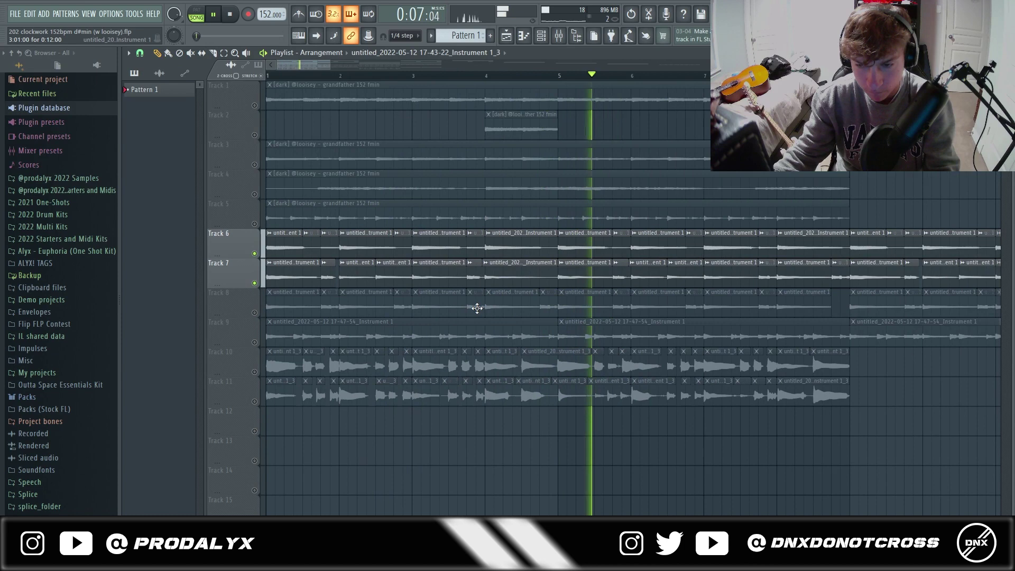
left_click(255, 313)
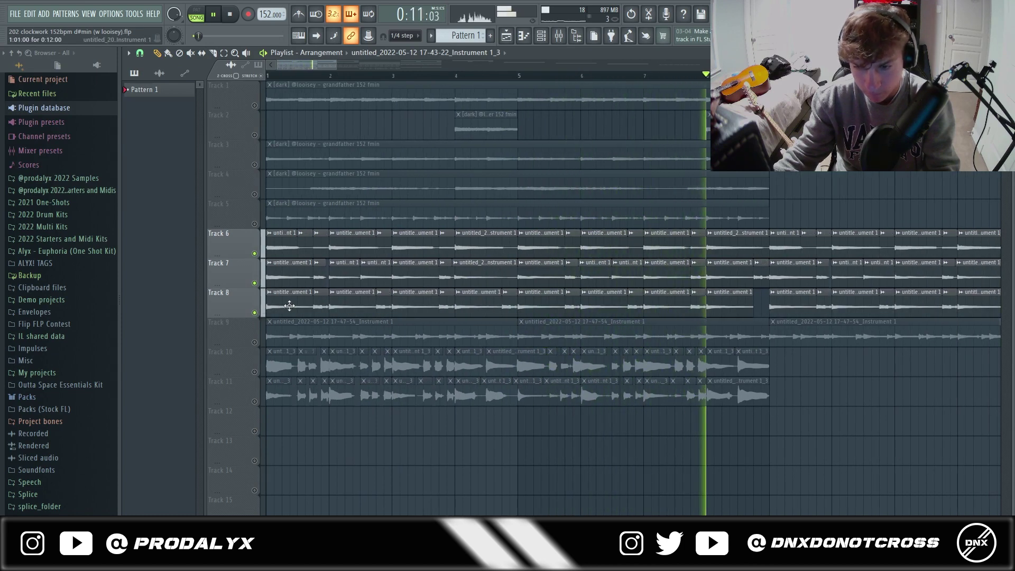
key("space")
Solo Track 9 on its own to hear its layer alone.
scroll(280, 258, "up", 4)
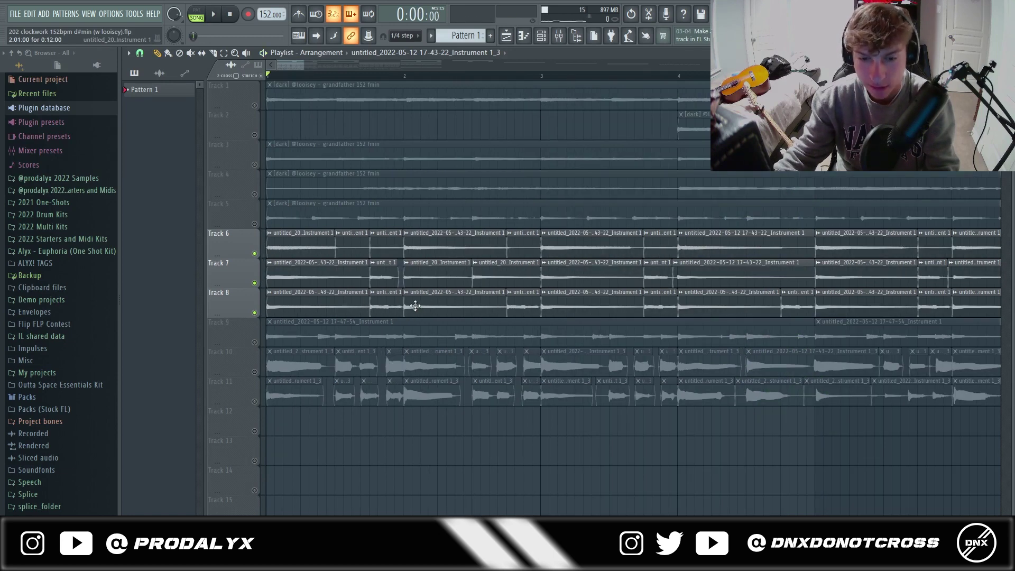
left_click(255, 342, "ctrl")
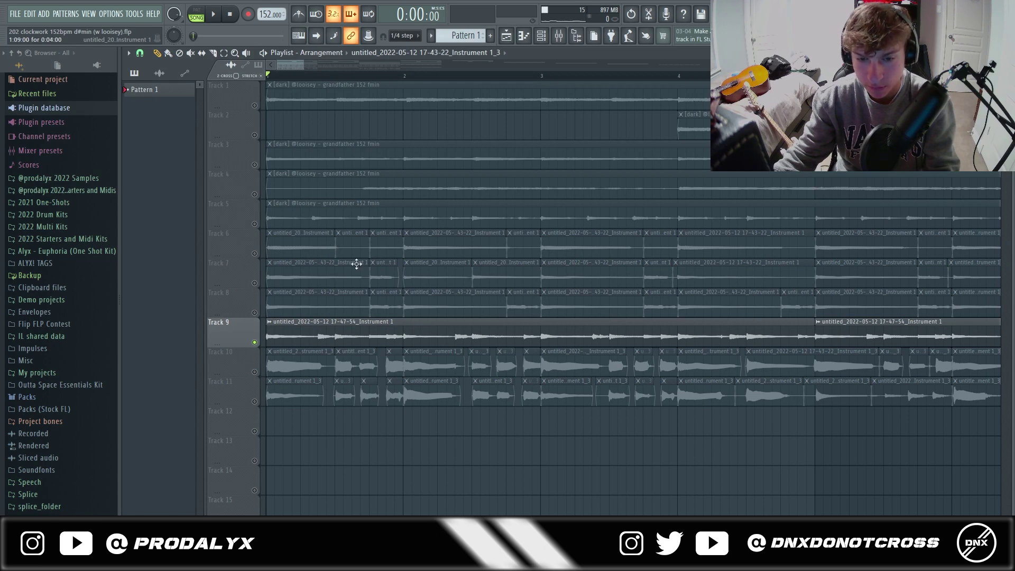
scroll(614, 320, "down", 2)
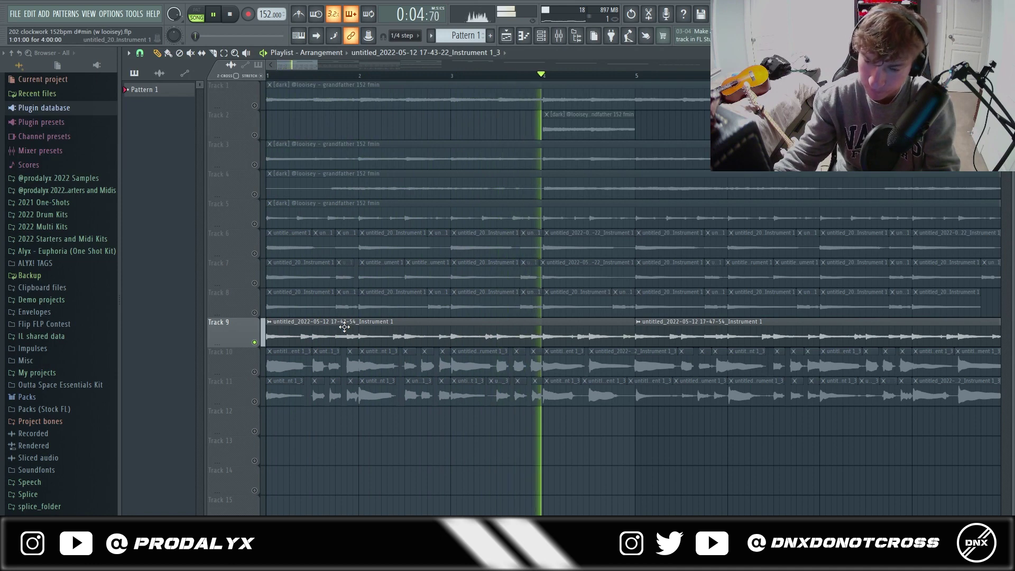
key("space")
key("F9")
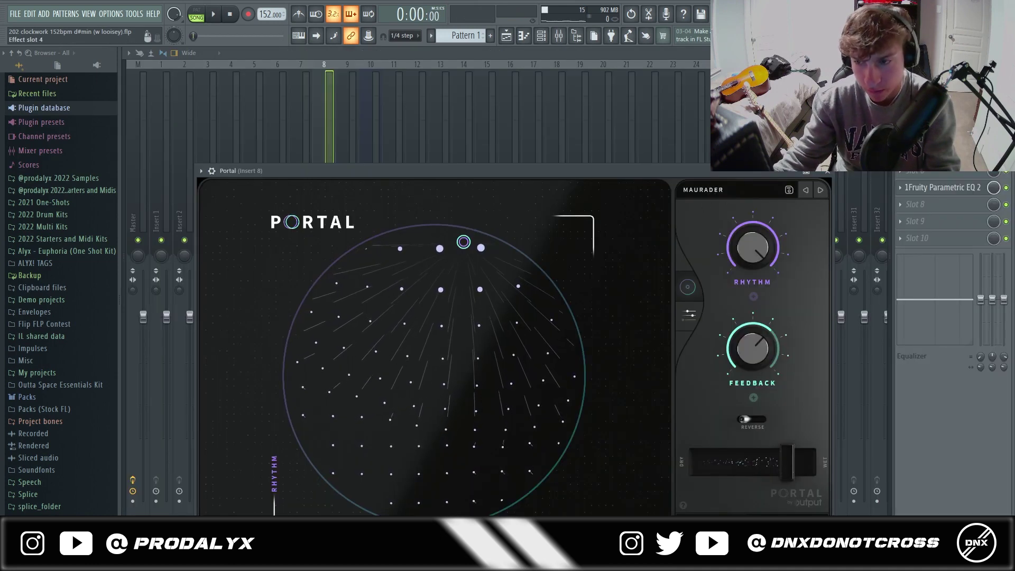
left_click(931, 137)
key("F9")
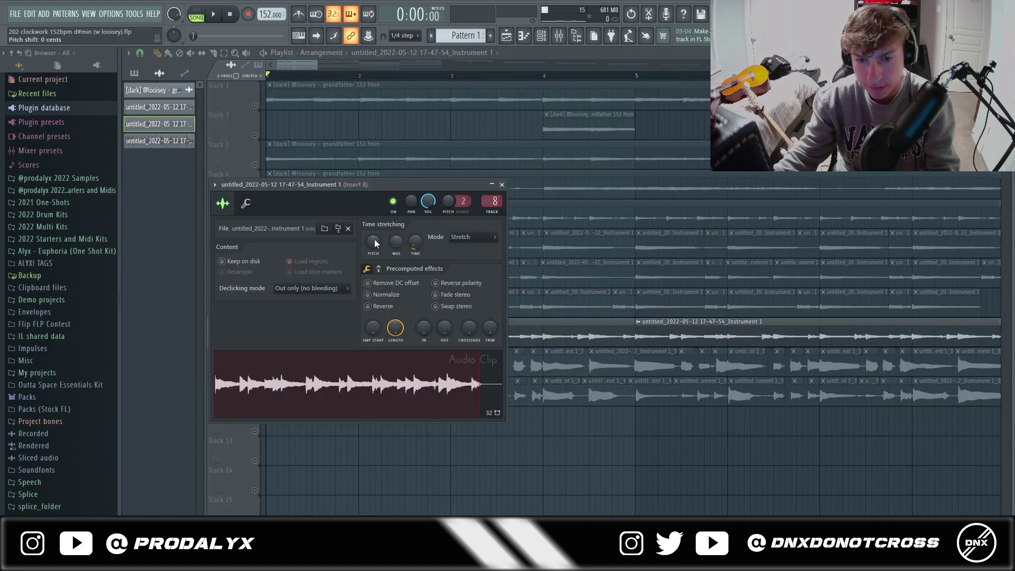
left_click(500, 187)
scroll(288, 375, "down", 3)
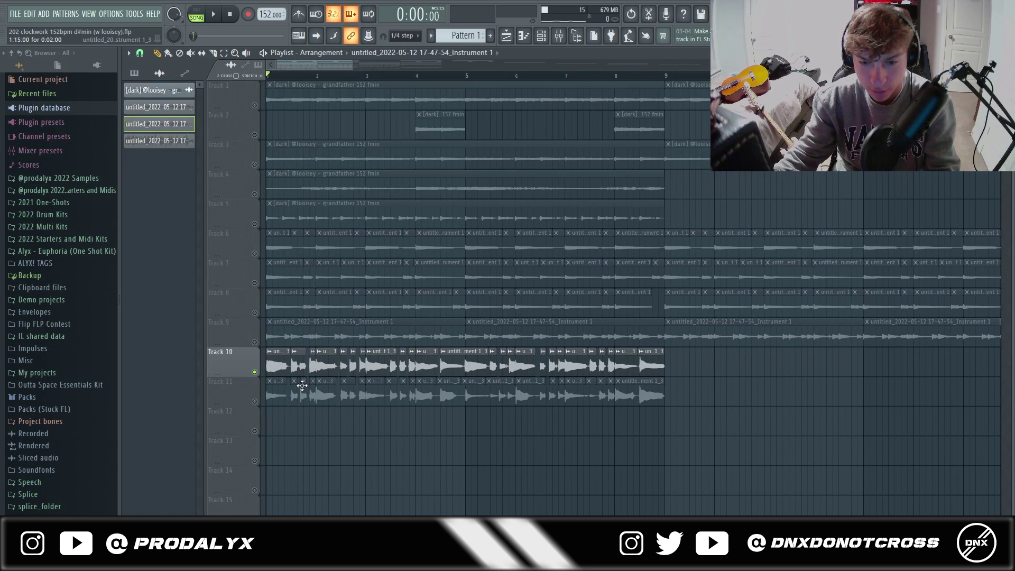
Play the second loop from bar 1 with all eleven tracks unmuted.
key("space")
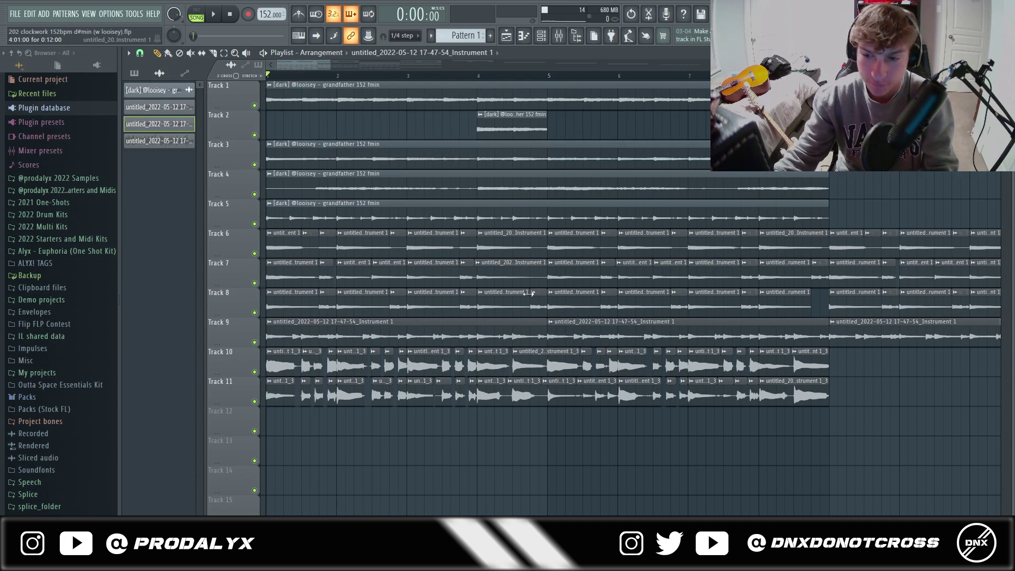
Zoom the playlist out to the full 202 clockwork arrangement and play it from the start.
scroll(310, 240, "down", 3, "ctrl")
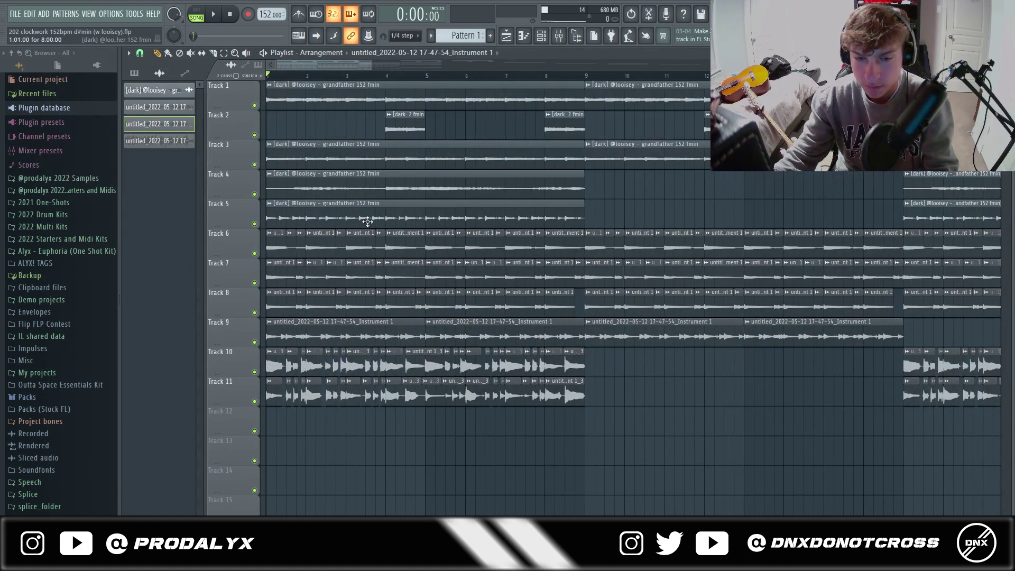
key("space")
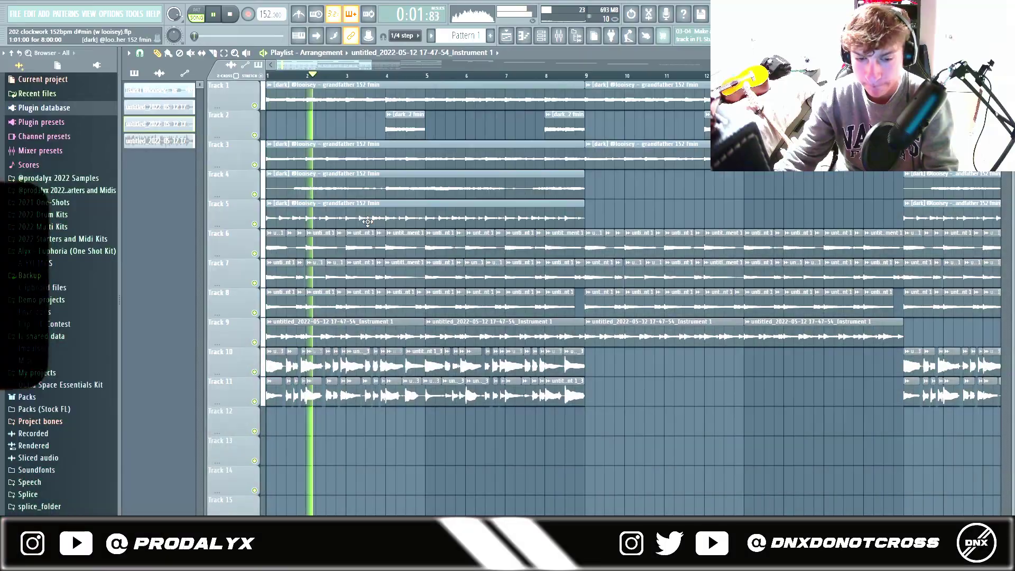